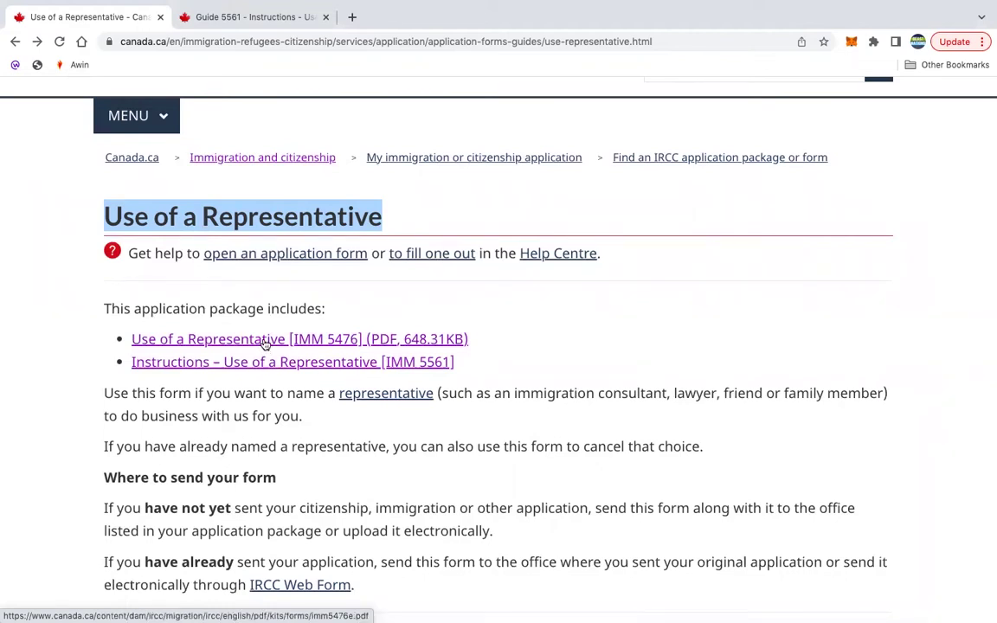
Open the Use of a Representative [IMM 5476] PDF form and read its introduction and the appointing or cancelling options
{"action": "left_click", "coordinate": [264, 341]}
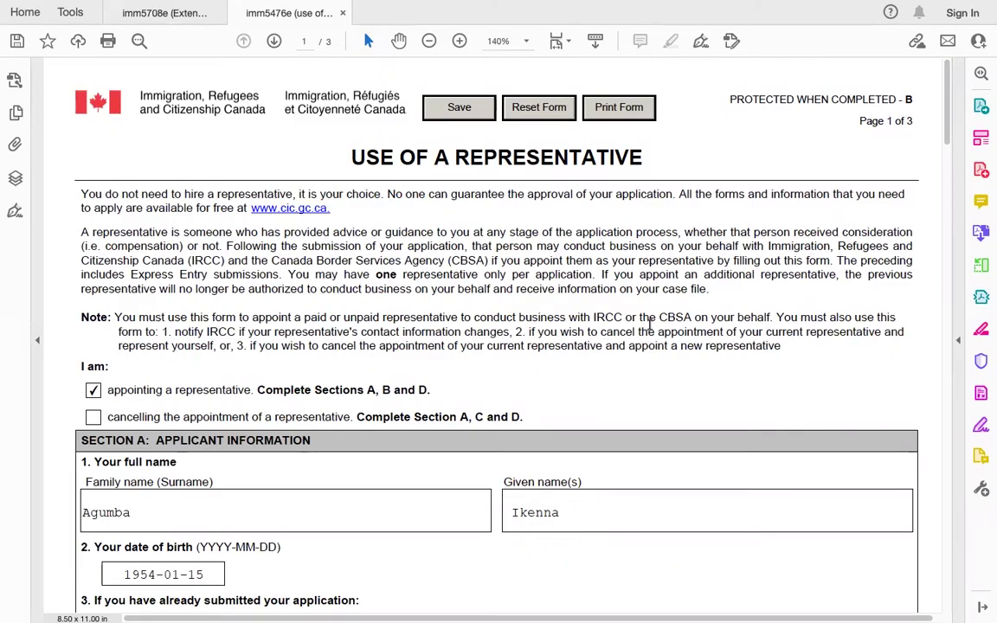
{"action": "scroll", "coordinate": [649, 322], "scroll_direction": "down", "scroll_amount": 2}
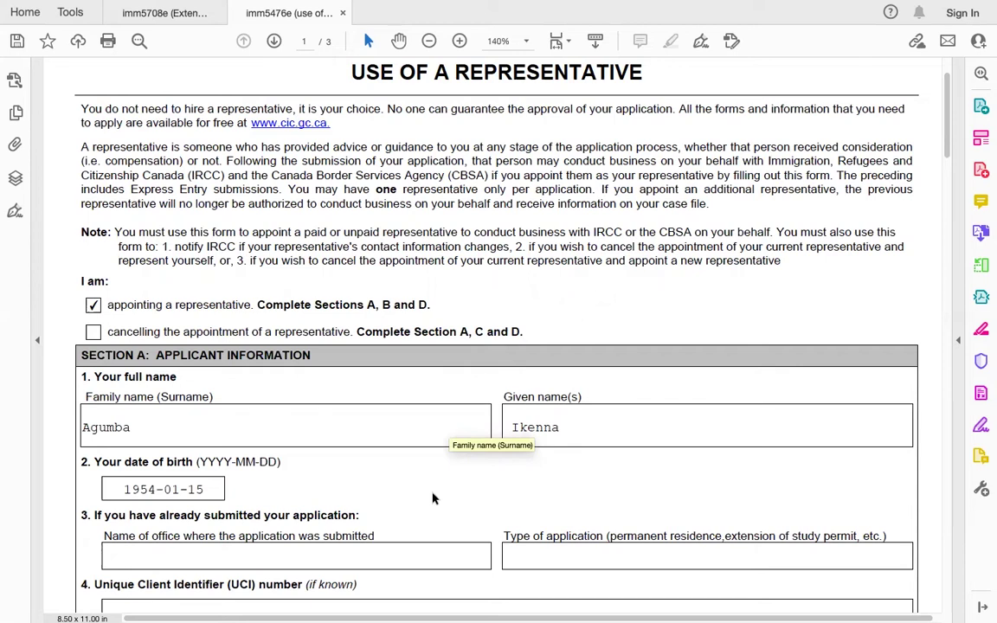
{"action": "scroll", "coordinate": [432, 496], "scroll_direction": "down", "scroll_amount": 2}
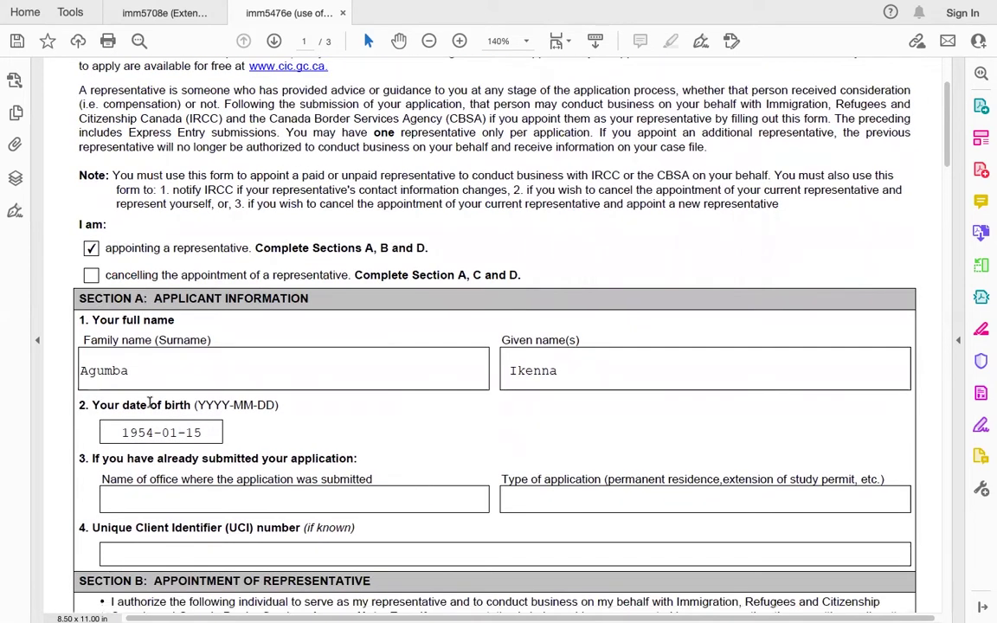
Review Section A's applicant fields: full name, date of birth, submitted application details and Unique Client Identifier number
{"action": "double_click", "coordinate": [130, 369]}
{"action": "left_click", "coordinate": [246, 313]}
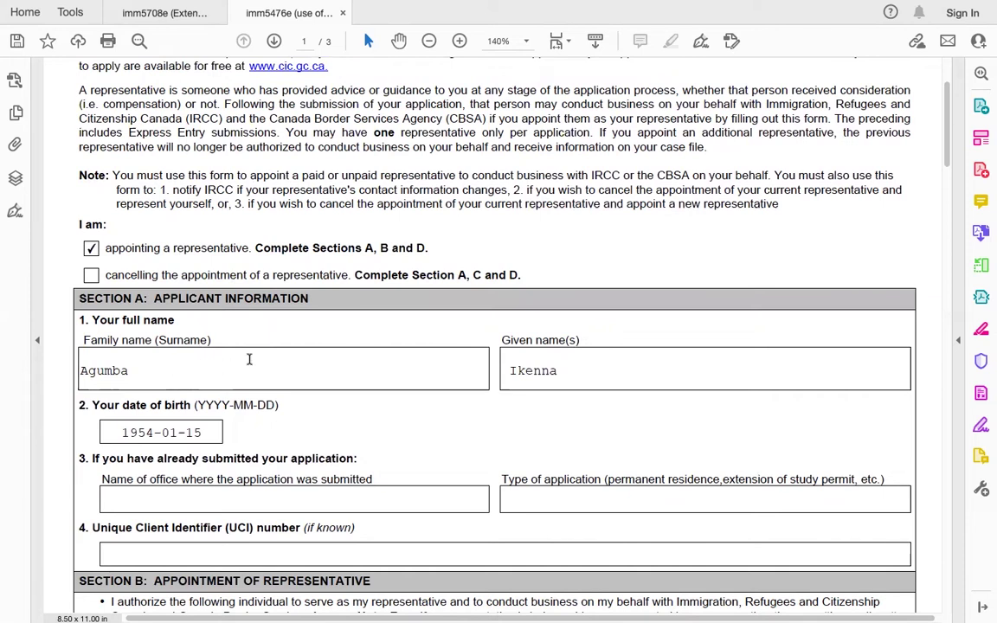
{"action": "scroll", "coordinate": [248, 358], "scroll_direction": "down", "scroll_amount": 2}
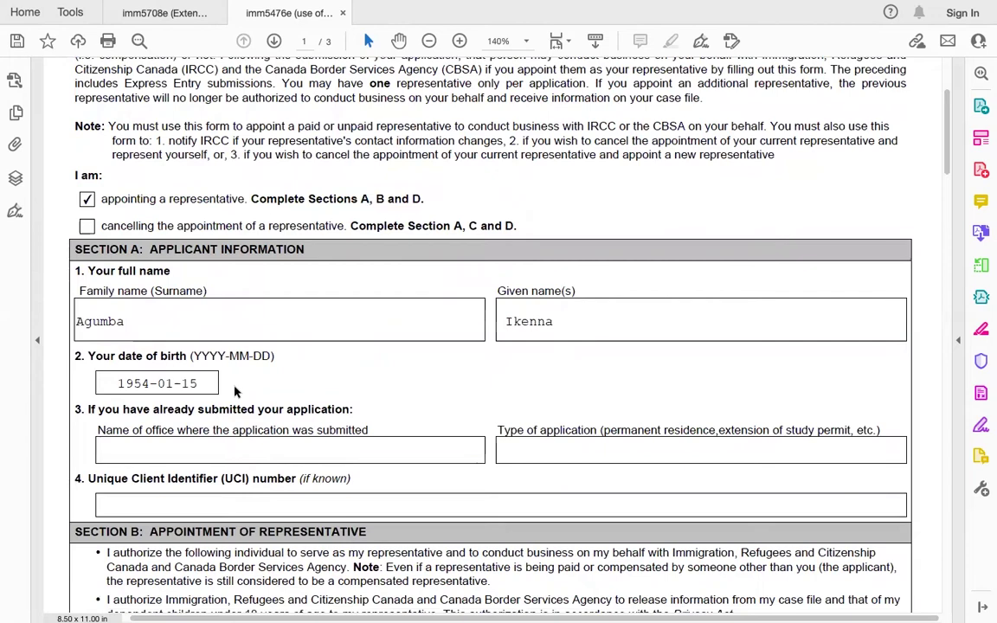
{"action": "scroll", "coordinate": [225, 364], "scroll_direction": "down", "scroll_amount": 1}
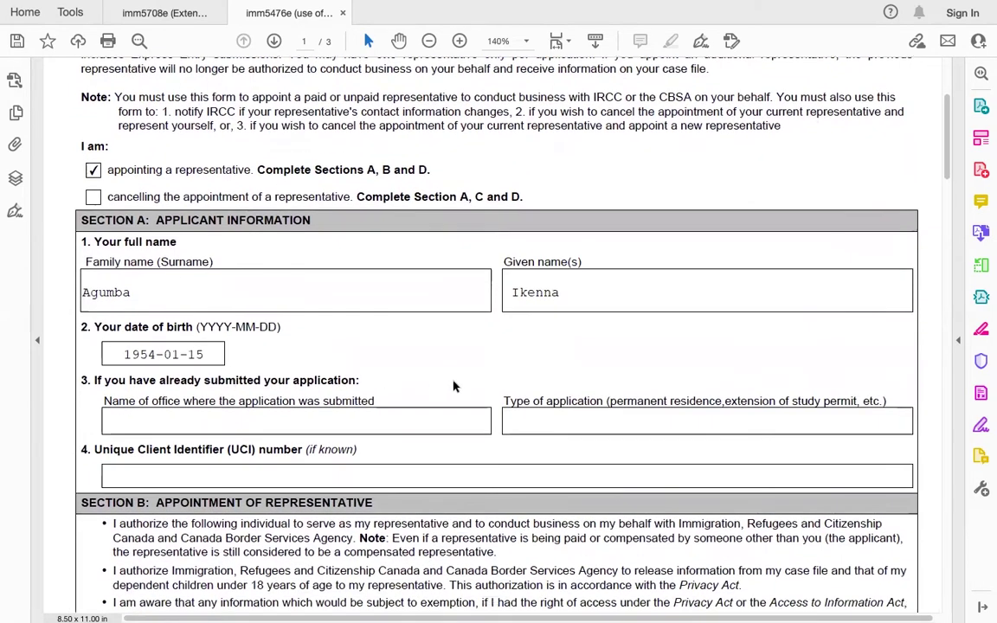
{"action": "scroll", "coordinate": [412, 375], "scroll_direction": "down", "scroll_amount": 2}
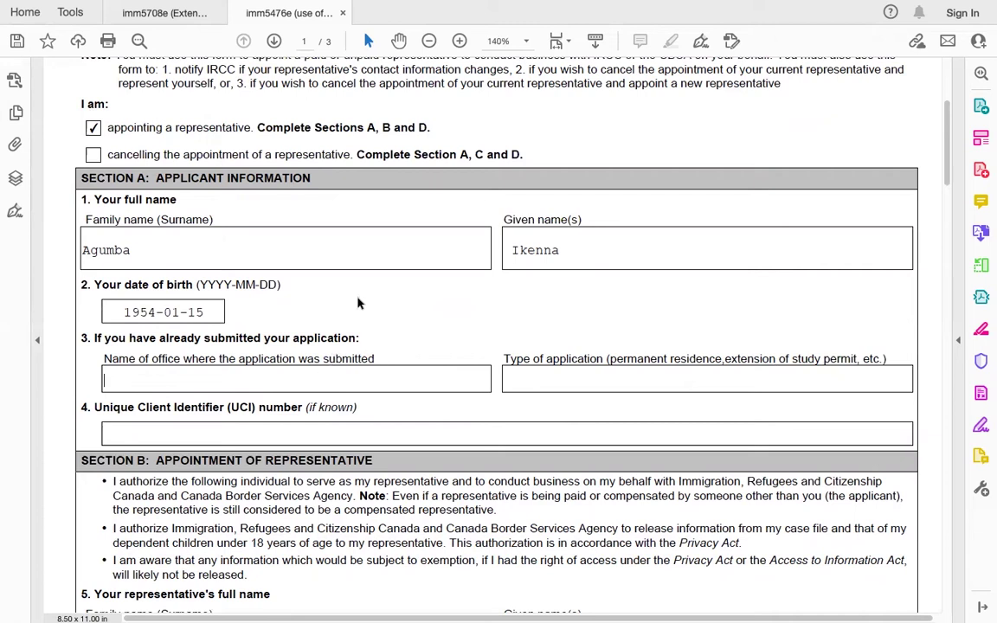
{"action": "scroll", "coordinate": [416, 356], "scroll_direction": "down", "scroll_amount": 1}
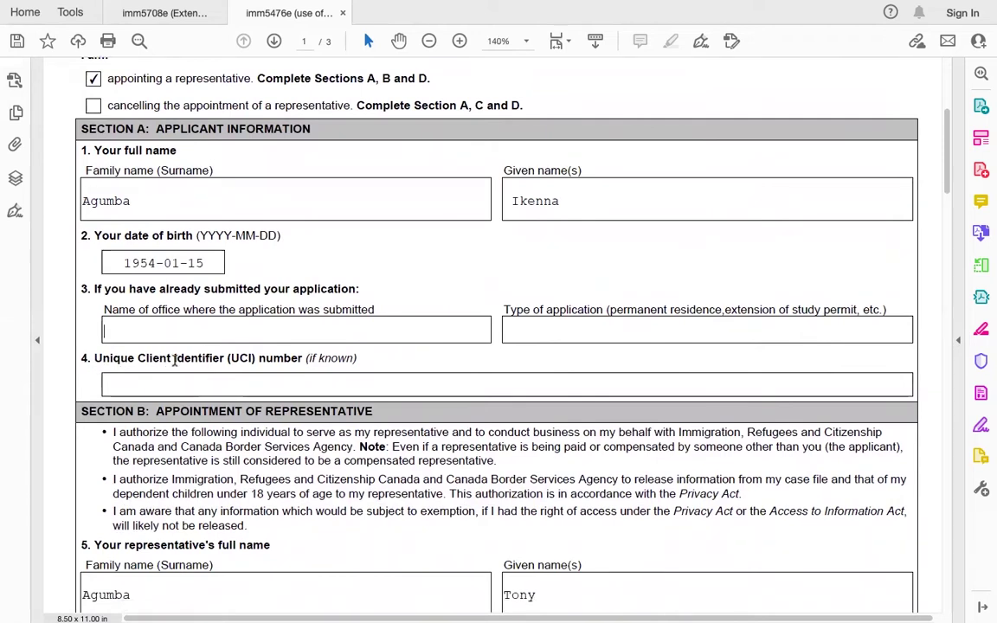
{"action": "scroll", "coordinate": [411, 352], "scroll_direction": "down", "scroll_amount": 1}
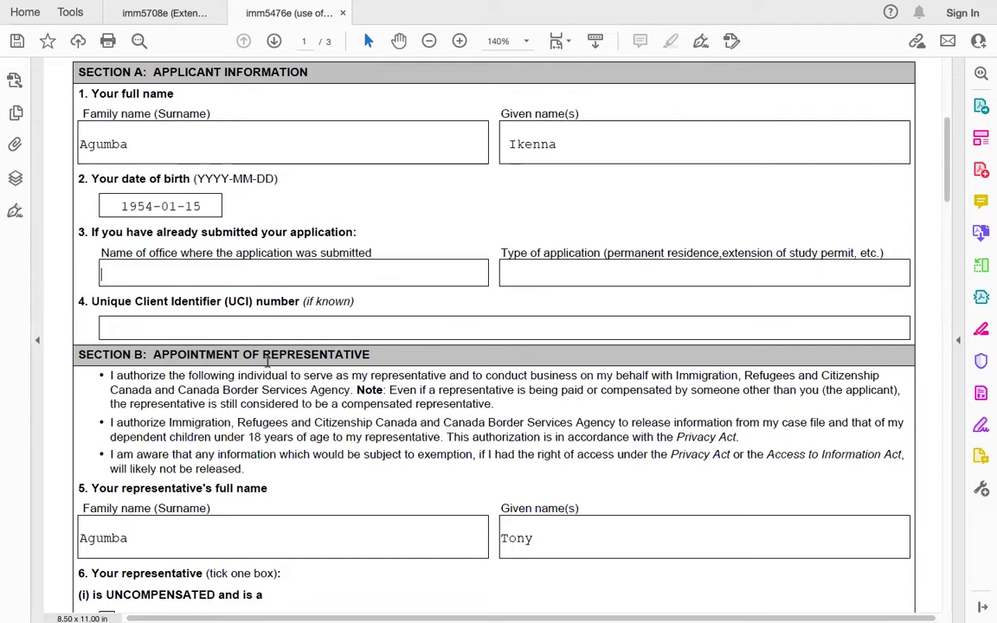
Examine Section B's authorization statements, the representative's full name fields and the choices for an uncompensated representative
{"action": "scroll", "coordinate": [399, 461], "scroll_direction": "down", "scroll_amount": 1}
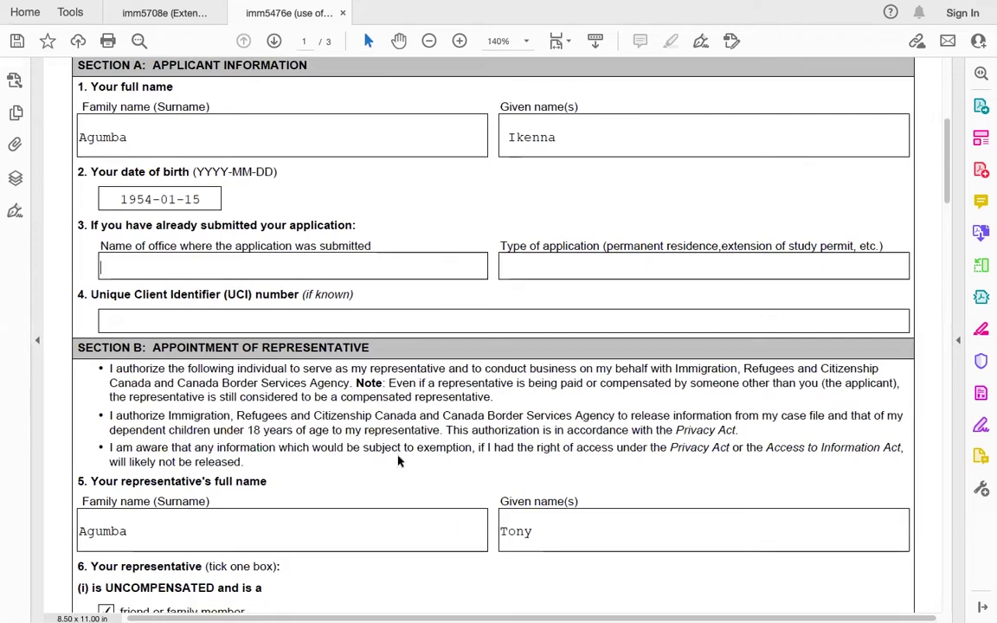
{"action": "scroll", "coordinate": [399, 462], "scroll_direction": "down", "scroll_amount": 3}
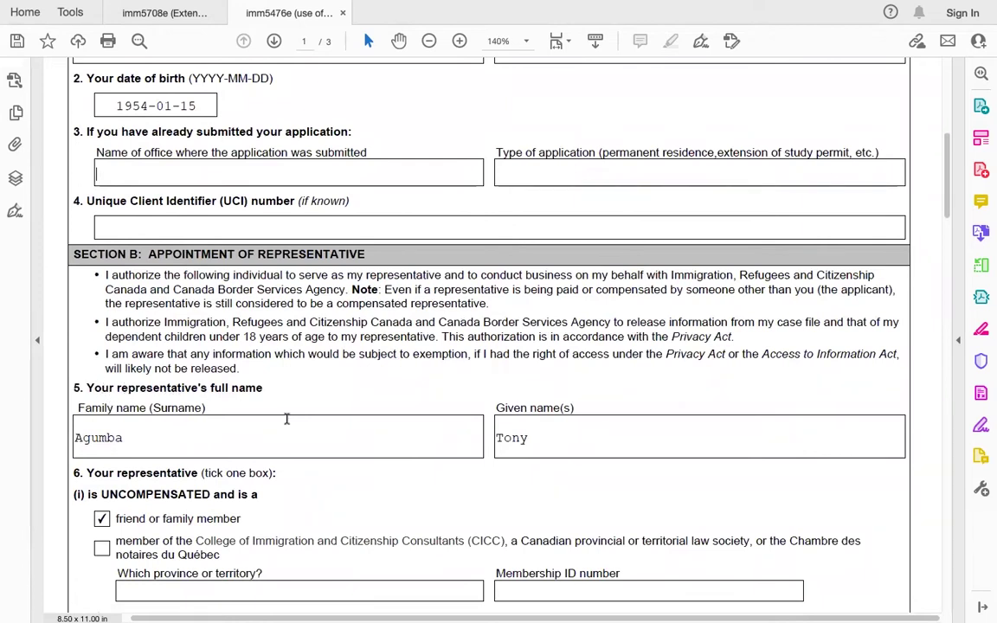
{"action": "scroll", "coordinate": [232, 449], "scroll_direction": "down", "scroll_amount": 2}
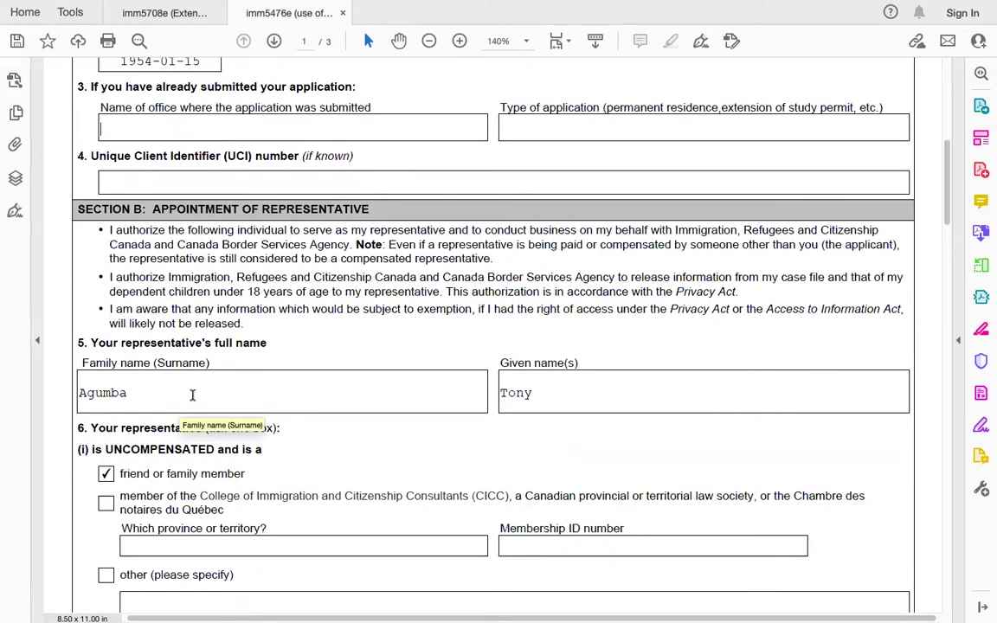
{"action": "scroll", "coordinate": [566, 399], "scroll_direction": "down", "scroll_amount": 3}
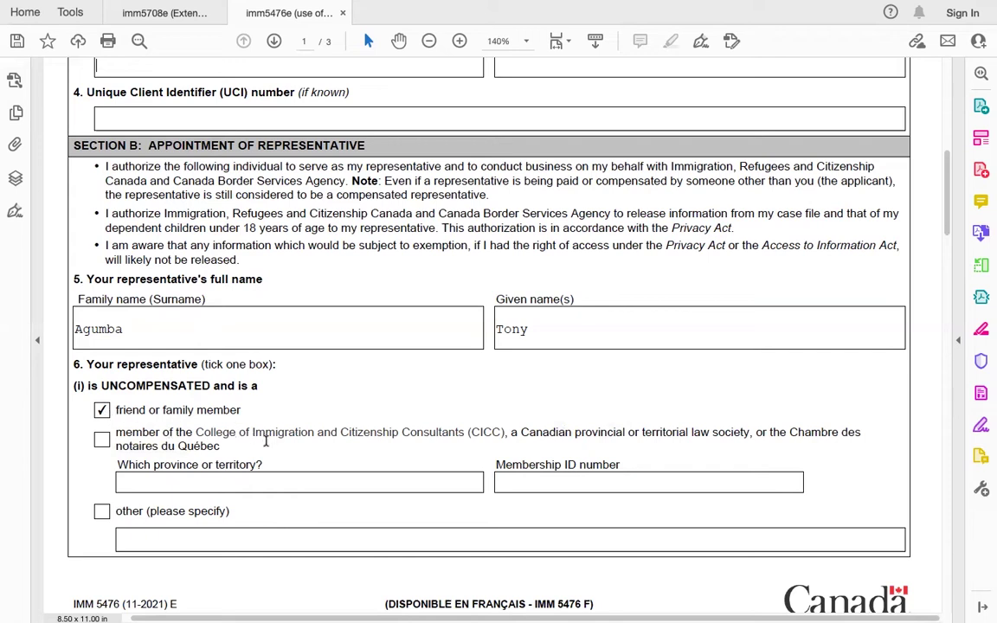
{"action": "scroll", "coordinate": [284, 435], "scroll_direction": "down", "scroll_amount": 1}
{"action": "scroll", "coordinate": [285, 435], "scroll_direction": "down", "scroll_amount": 3}
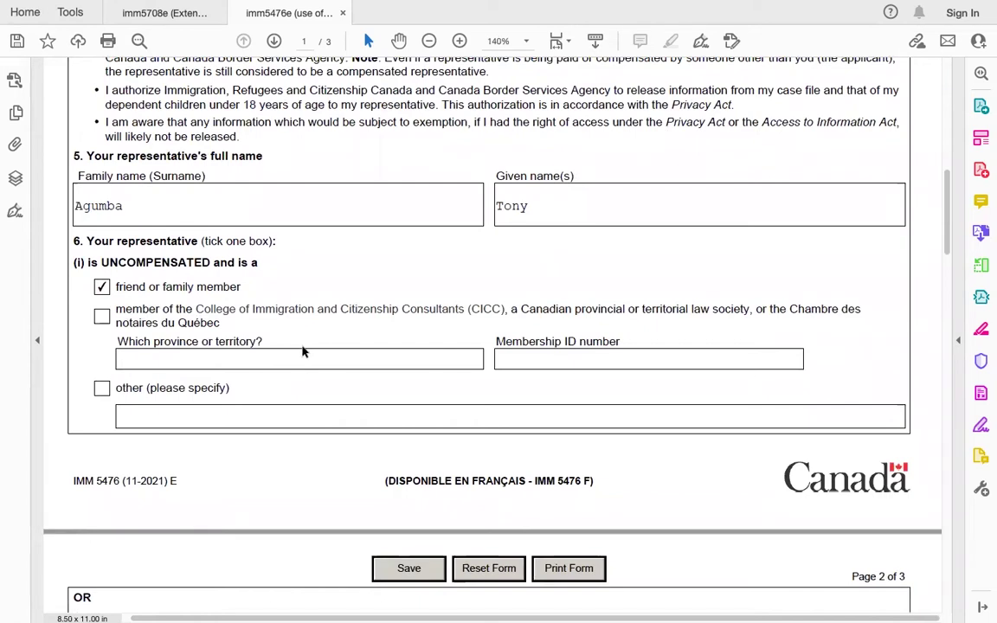
{"action": "scroll", "coordinate": [304, 346], "scroll_direction": "down", "scroll_amount": 4}
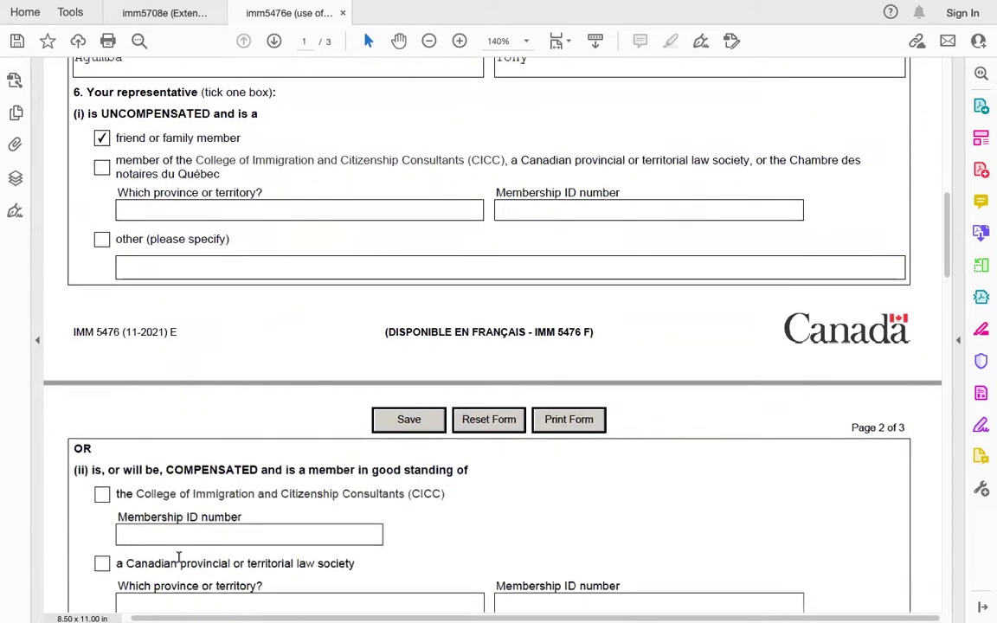
{"action": "scroll", "coordinate": [168, 538], "scroll_direction": "down", "scroll_amount": 5}
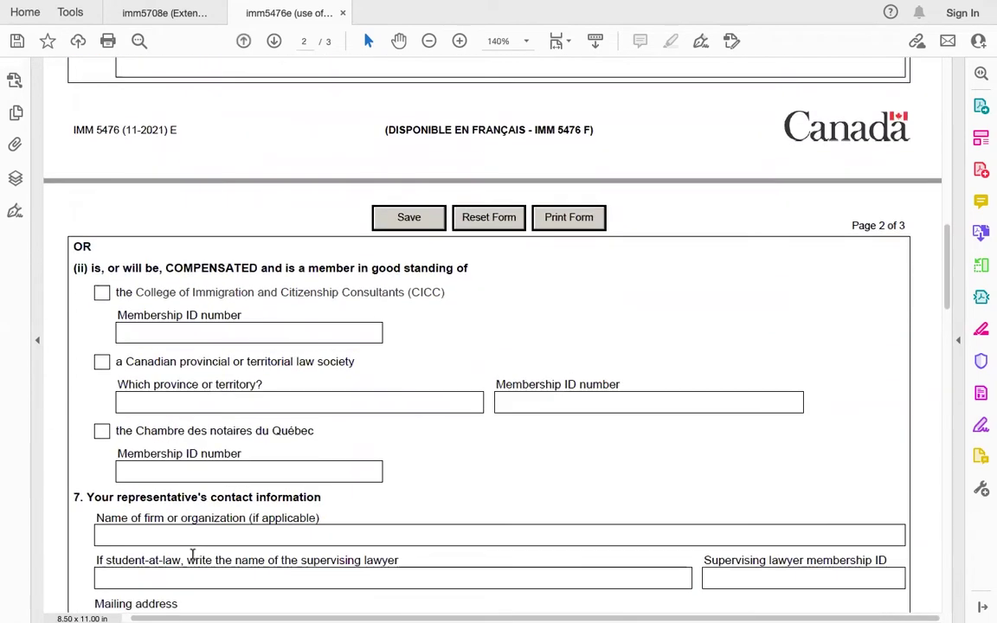
{"action": "scroll", "coordinate": [209, 485], "scroll_direction": "up", "scroll_amount": 7}
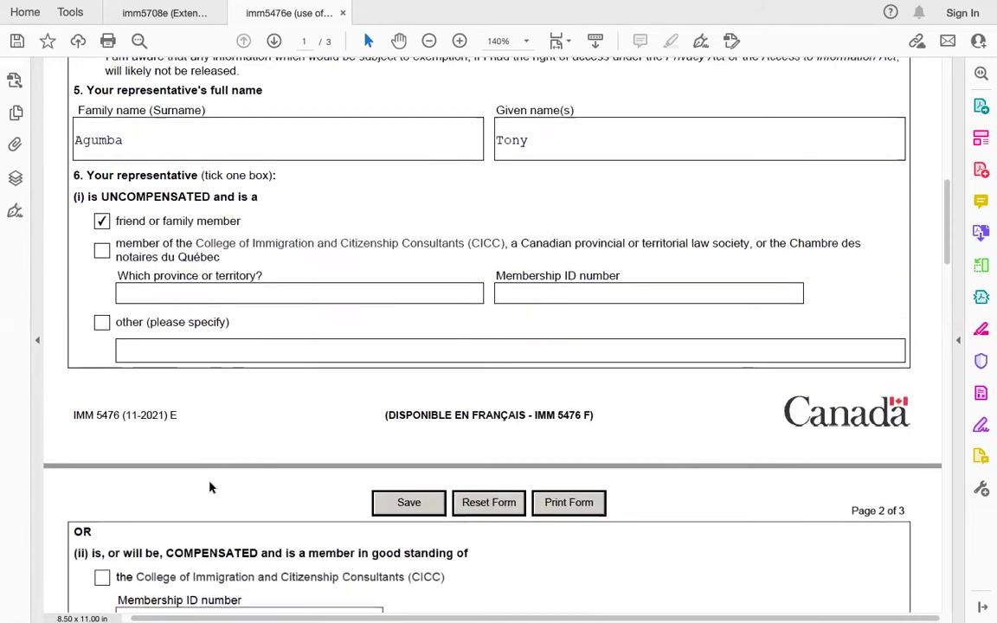
Compare the compensated representative options and firm or supervising lawyer fields with the uncompensated friend or family member option
{"action": "scroll", "coordinate": [209, 487], "scroll_direction": "down", "scroll_amount": 9}
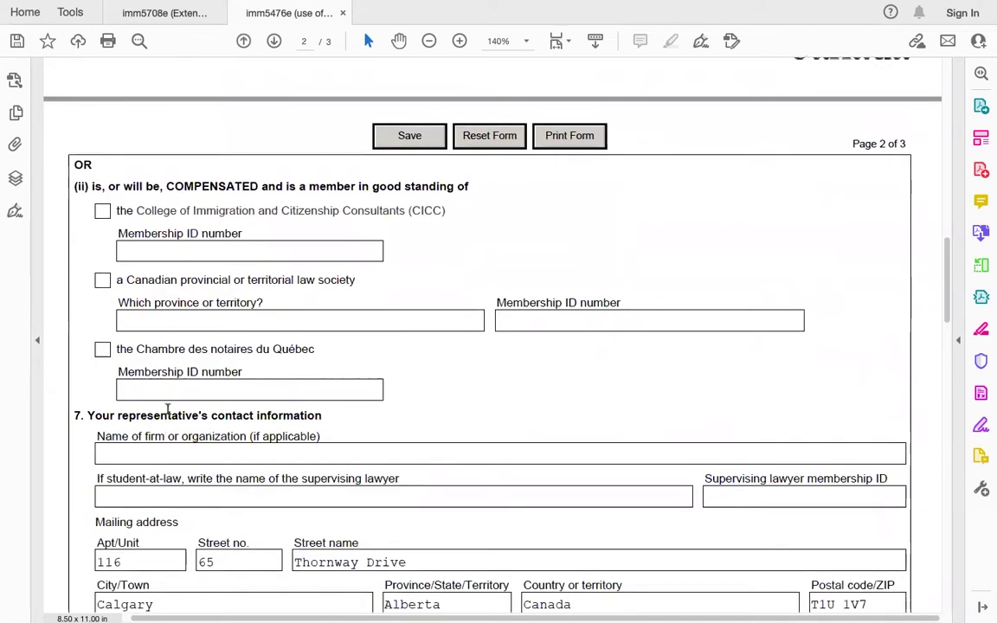
{"action": "scroll", "coordinate": [325, 409], "scroll_direction": "down", "scroll_amount": 2}
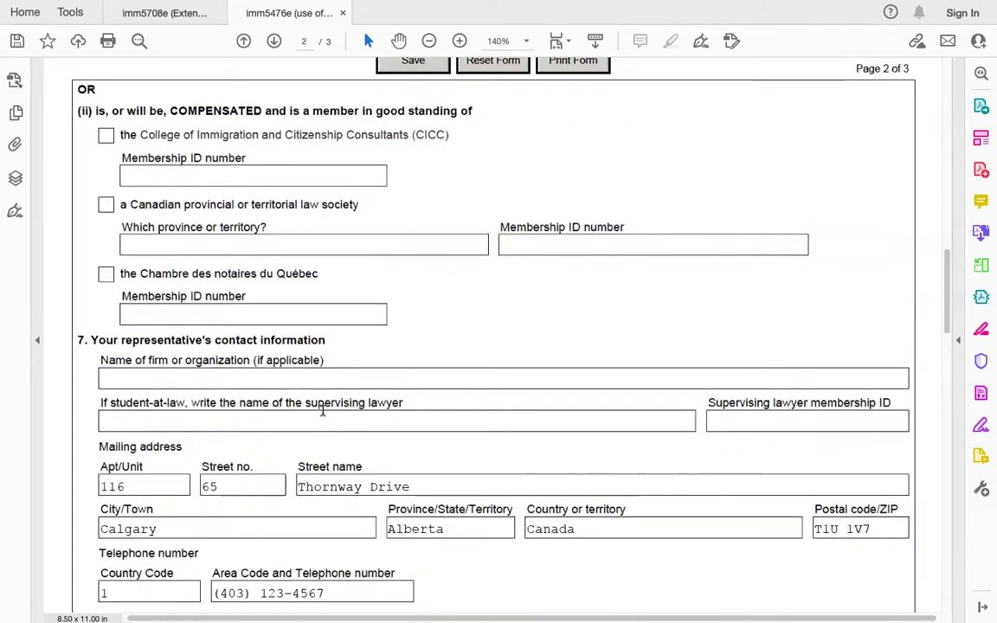
{"action": "scroll", "coordinate": [322, 411], "scroll_direction": "down", "scroll_amount": 1}
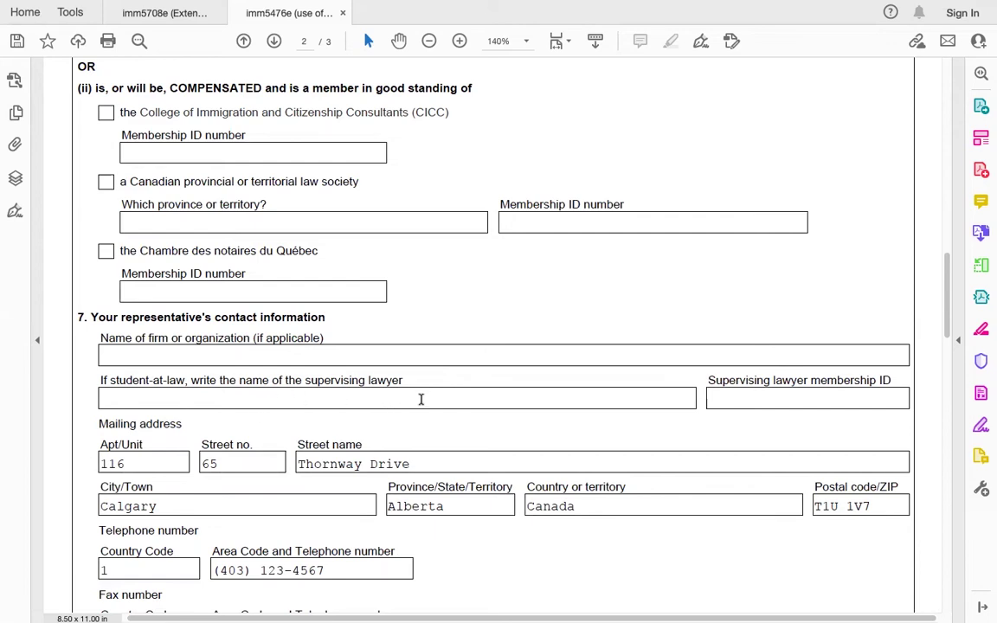
{"action": "scroll", "coordinate": [463, 405], "scroll_direction": "down", "scroll_amount": 3}
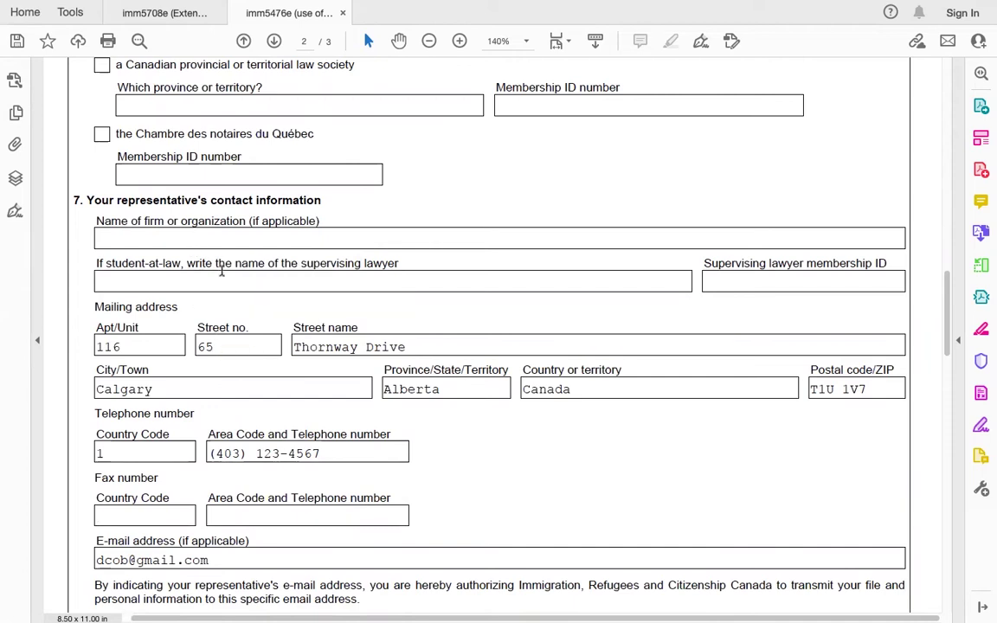
{"action": "scroll", "coordinate": [220, 272], "scroll_direction": "up", "scroll_amount": 10}
{"action": "scroll", "coordinate": [222, 270], "scroll_direction": "up", "scroll_amount": 2}
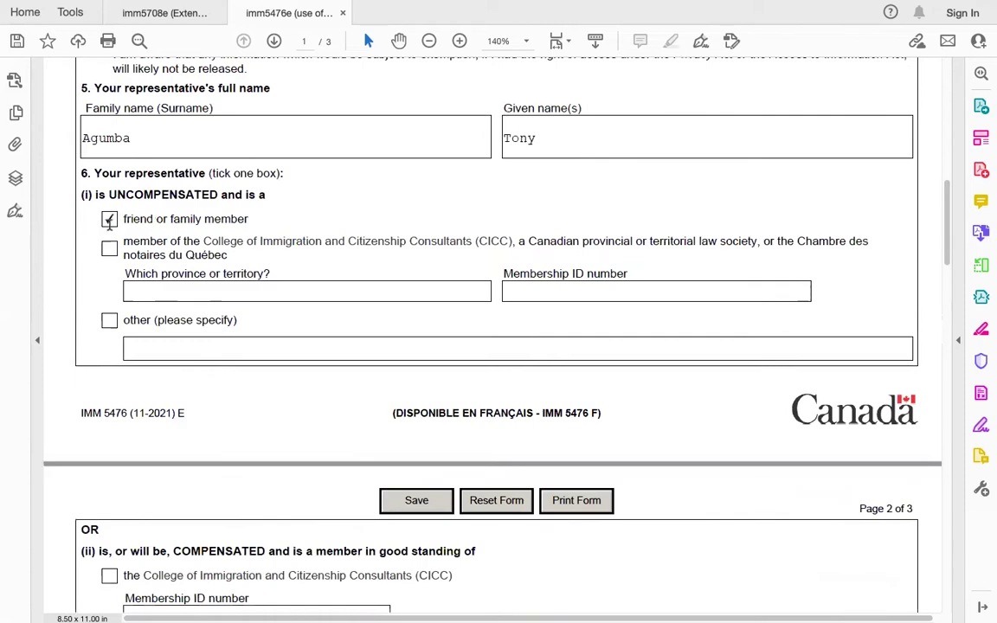
{"action": "scroll", "coordinate": [243, 246], "scroll_direction": "down", "scroll_amount": 8}
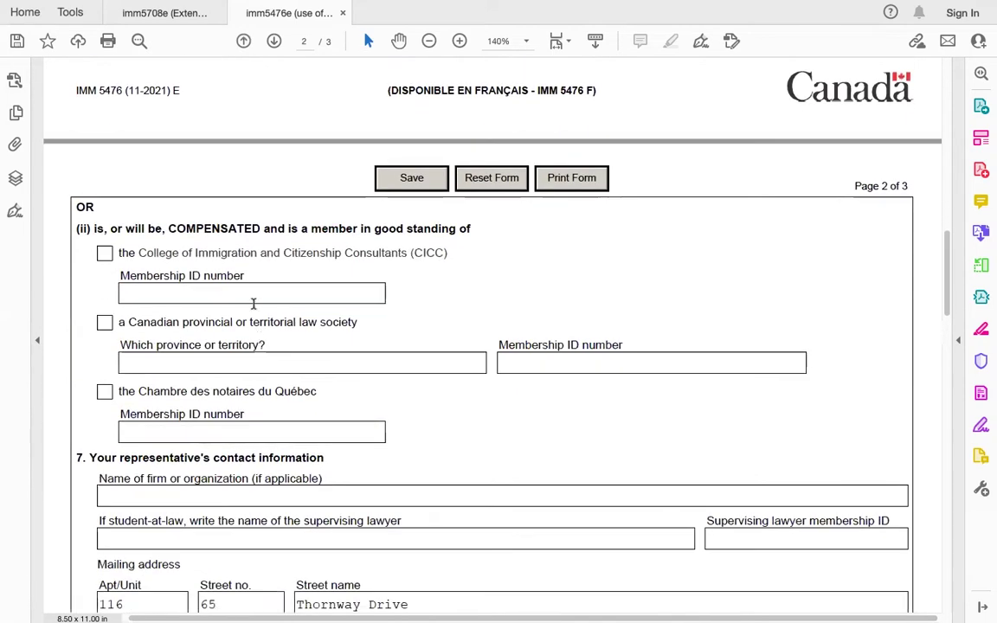
{"action": "scroll", "coordinate": [260, 313], "scroll_direction": "up", "scroll_amount": 9}
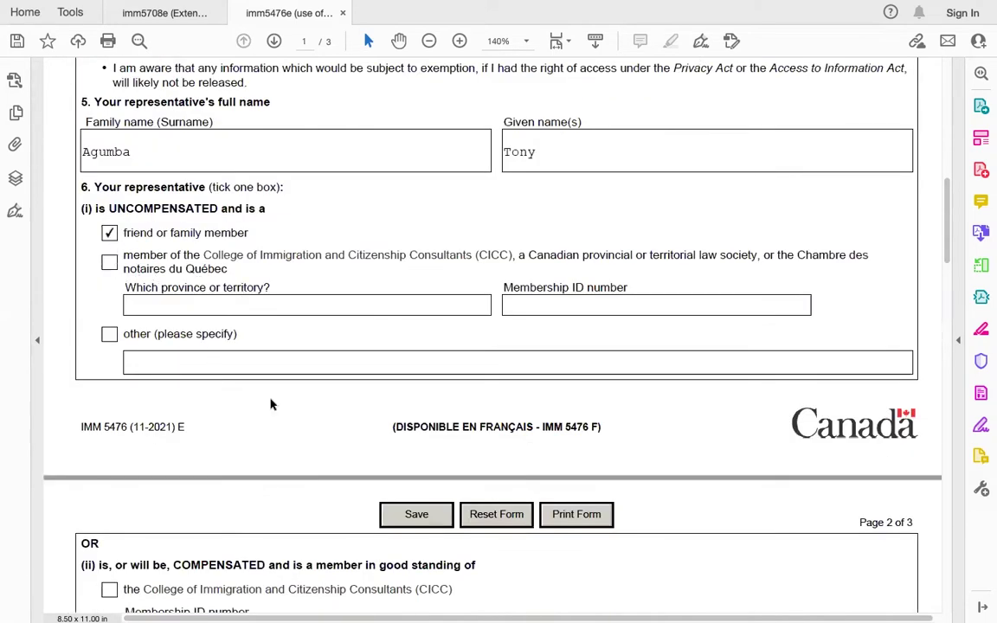
Review the representative's mailing address, telephone and e-mail fields in item 7 and the signature and date under the representative's declaration
{"action": "scroll", "coordinate": [269, 398], "scroll_direction": "down", "scroll_amount": 11}
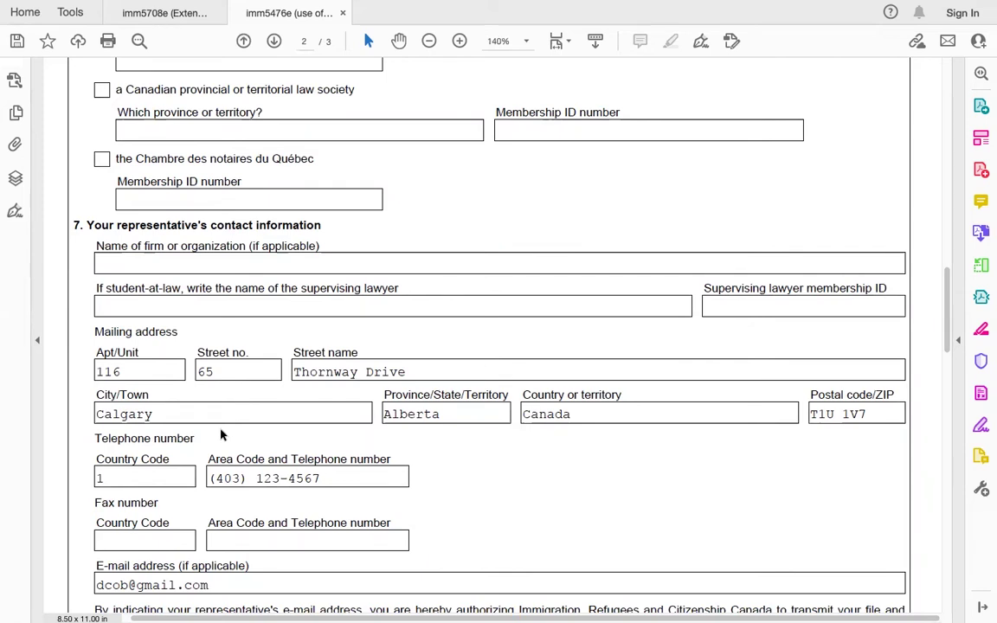
{"action": "scroll", "coordinate": [219, 467], "scroll_direction": "down", "scroll_amount": 3}
{"action": "scroll", "coordinate": [236, 468], "scroll_direction": "down", "scroll_amount": 2}
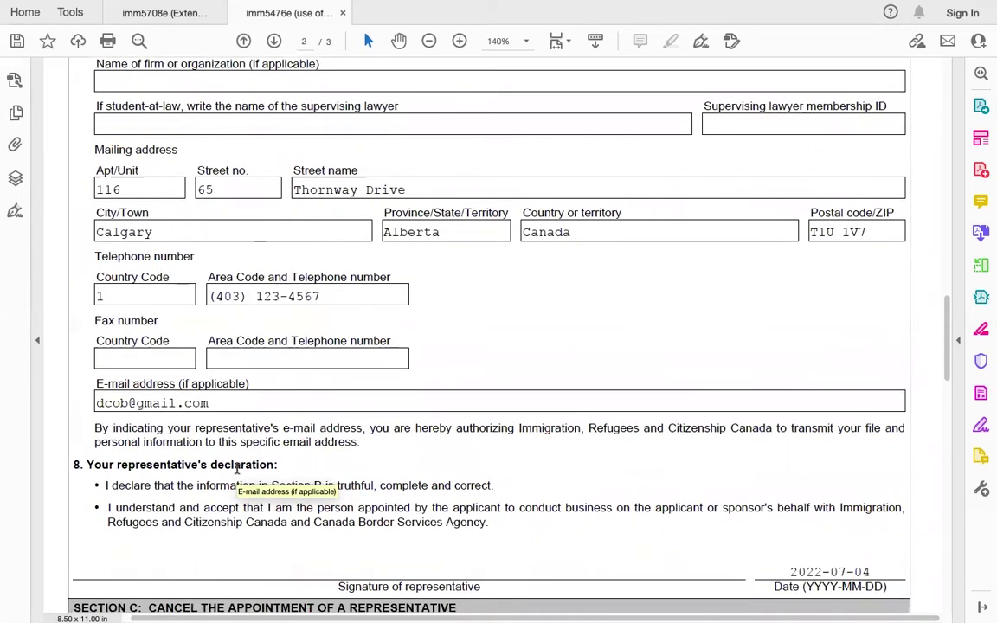
{"action": "scroll", "coordinate": [389, 507], "scroll_direction": "down", "scroll_amount": 2}
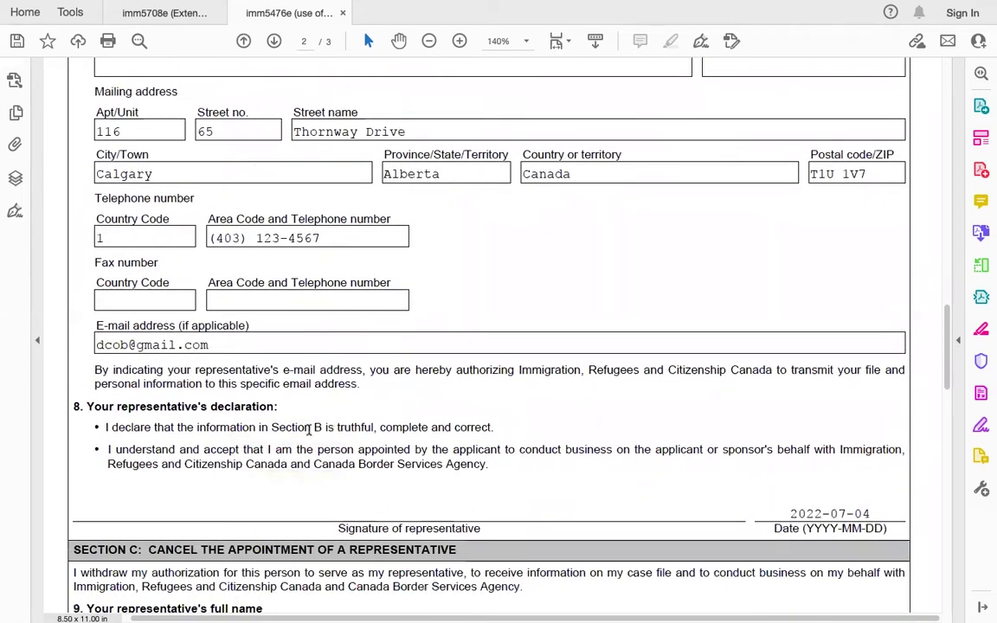
{"action": "scroll", "coordinate": [308, 429], "scroll_direction": "down", "scroll_amount": 3}
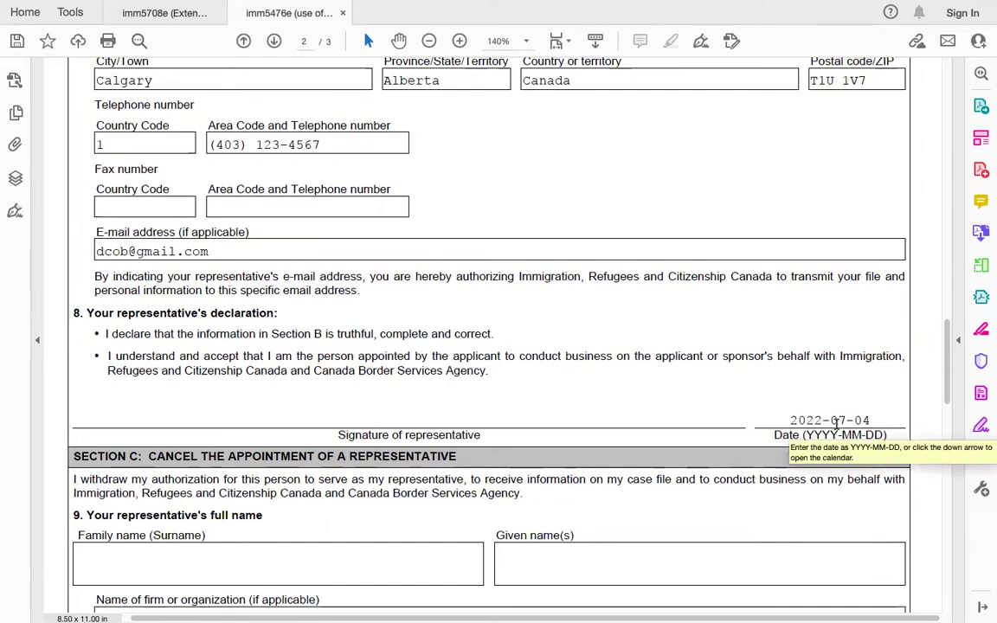
Check which sections a cancellation requires, then examine Section C's representative fields and Section D's declaration with its signature and date lines
{"action": "scroll", "coordinate": [438, 385], "scroll_direction": "down", "scroll_amount": 3}
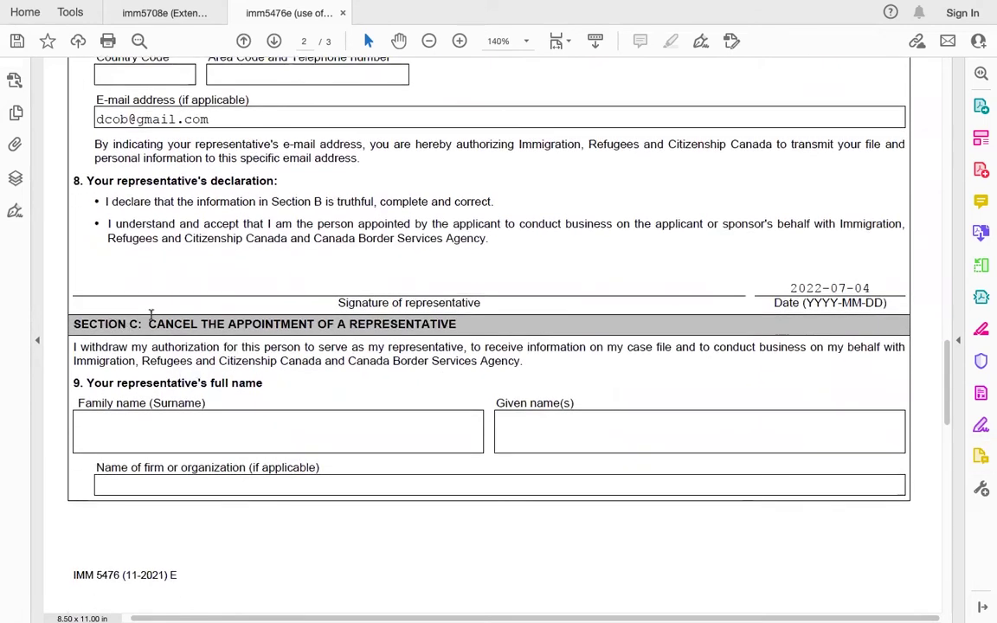
{"action": "scroll", "coordinate": [188, 291], "scroll_direction": "up", "scroll_amount": 20}
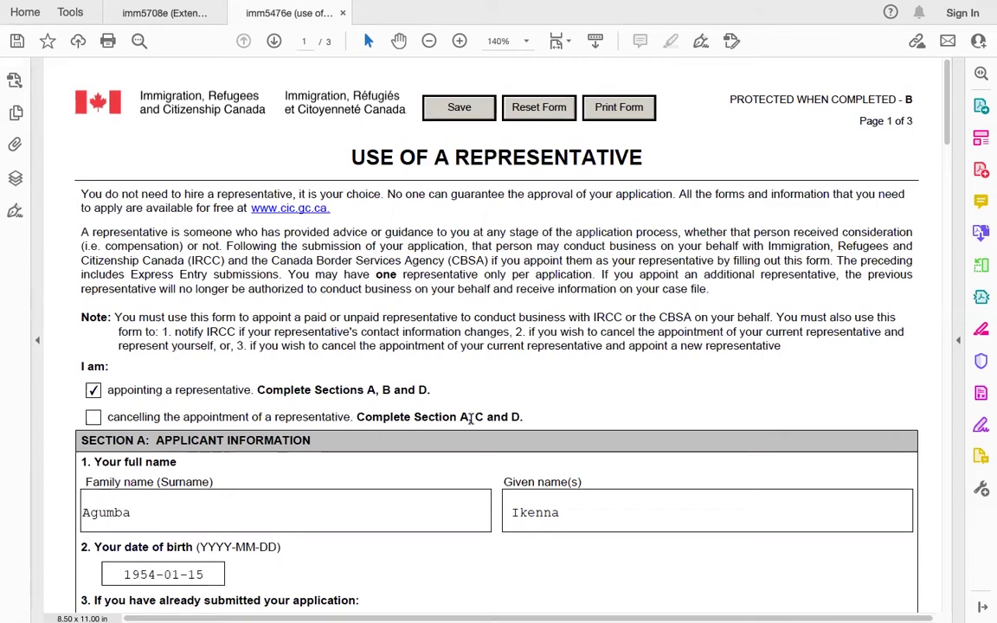
{"action": "scroll", "coordinate": [538, 429], "scroll_direction": "down", "scroll_amount": 12}
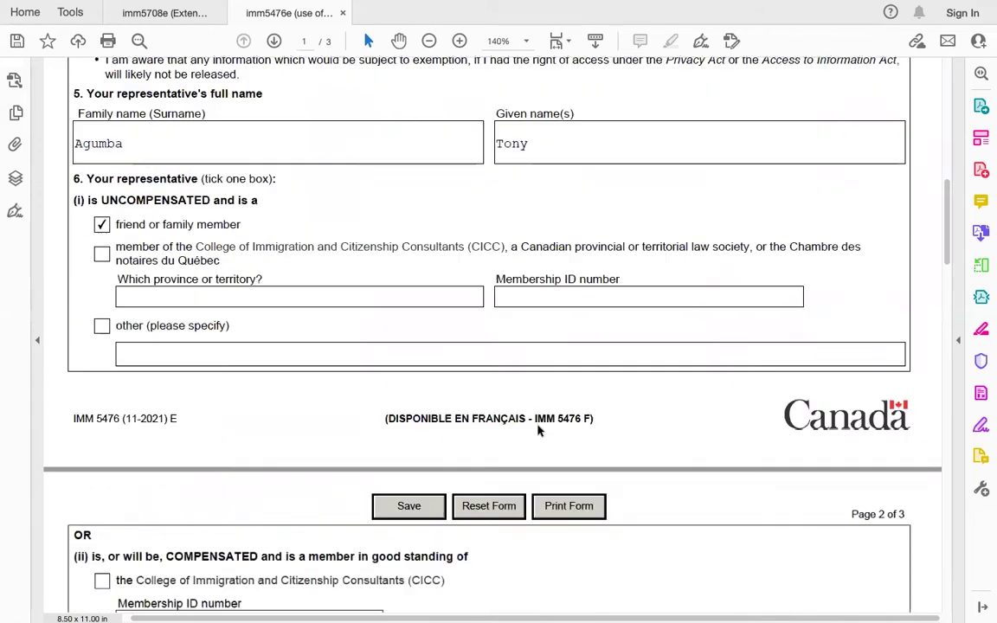
{"action": "scroll", "coordinate": [538, 429], "scroll_direction": "down", "scroll_amount": 10}
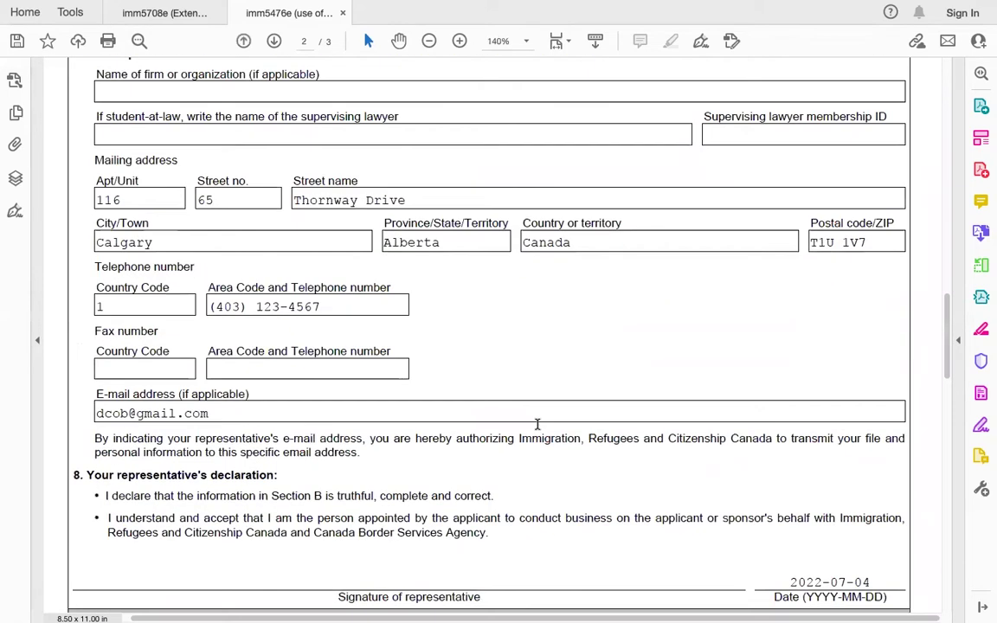
{"action": "scroll", "coordinate": [537, 424], "scroll_direction": "down", "scroll_amount": 9}
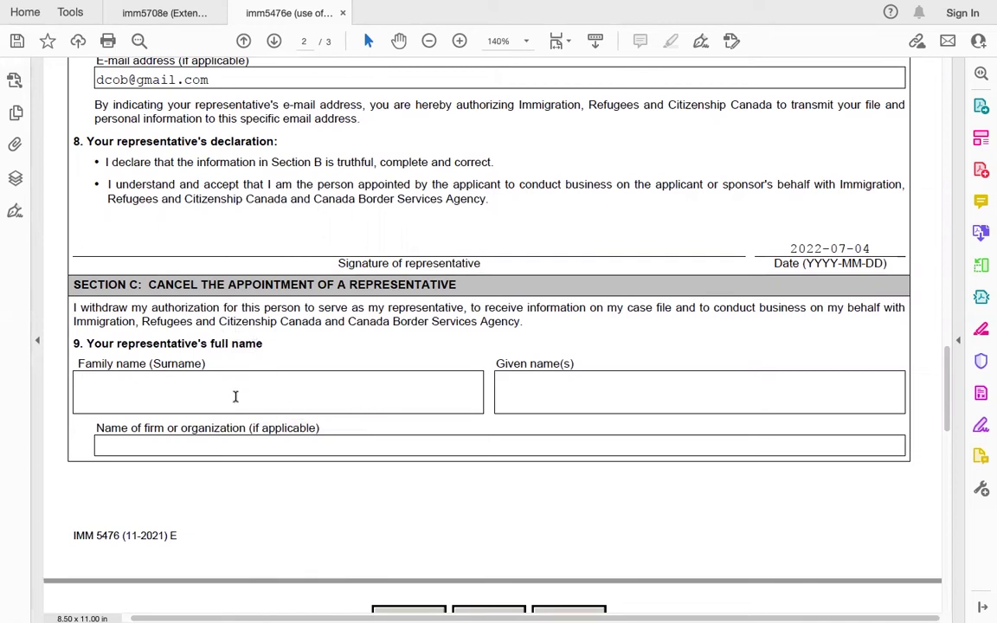
{"action": "scroll", "coordinate": [263, 405], "scroll_direction": "down", "scroll_amount": 1}
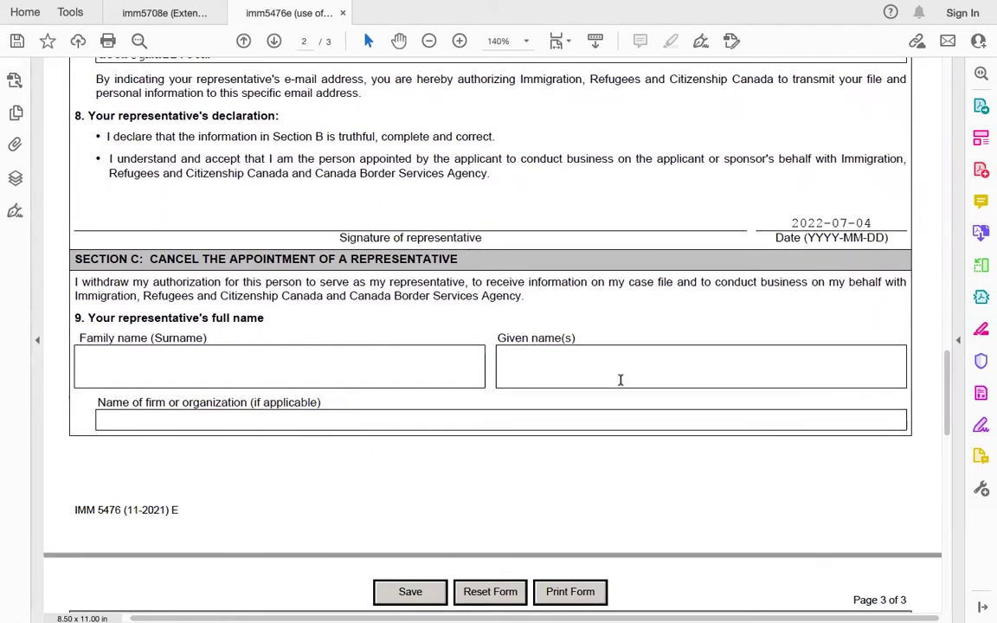
{"action": "scroll", "coordinate": [634, 368], "scroll_direction": "down", "scroll_amount": 3}
{"action": "scroll", "coordinate": [635, 369], "scroll_direction": "down", "scroll_amount": 7}
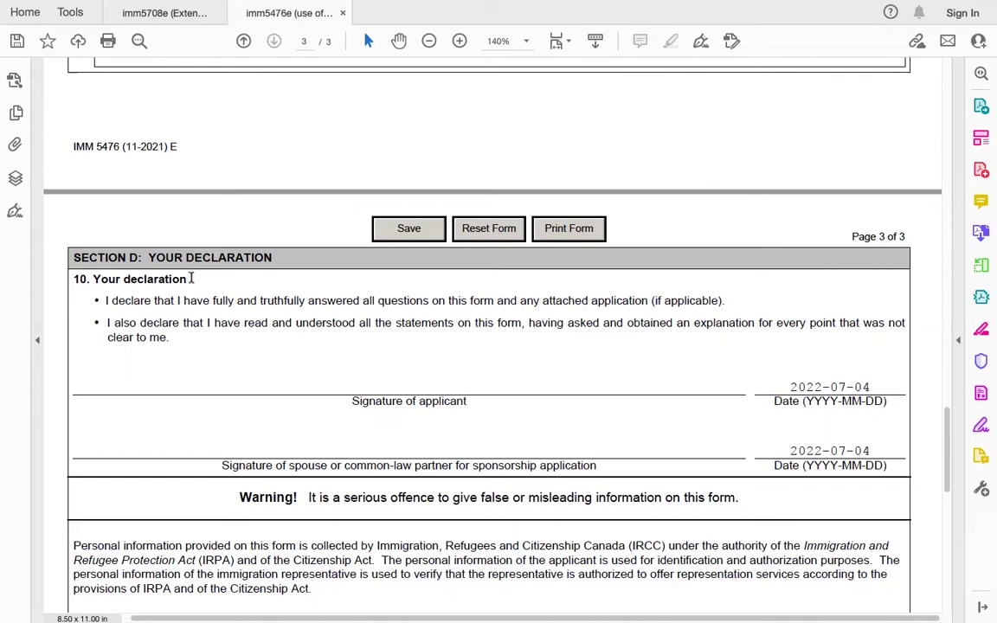
Read Section D's declaration and the closing privacy notice, then recheck the representative's contact information fields in item 7
{"action": "left_click_drag", "start_coordinate": [192, 278], "coordinate": [90, 276]}
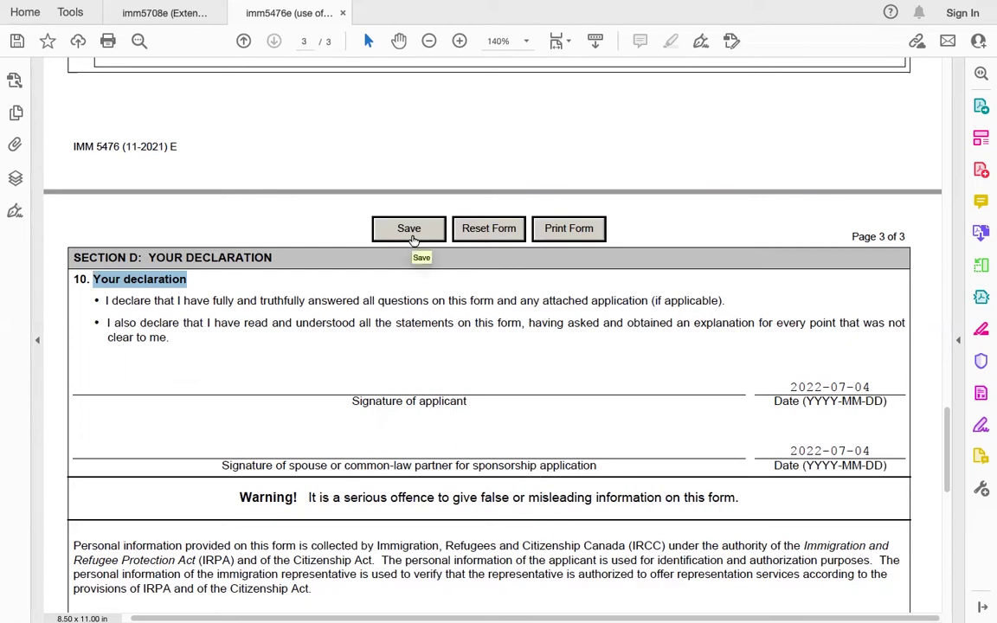
{"action": "scroll", "coordinate": [610, 446], "scroll_direction": "down", "scroll_amount": 10}
{"action": "scroll", "coordinate": [610, 451], "scroll_direction": "down", "scroll_amount": 5}
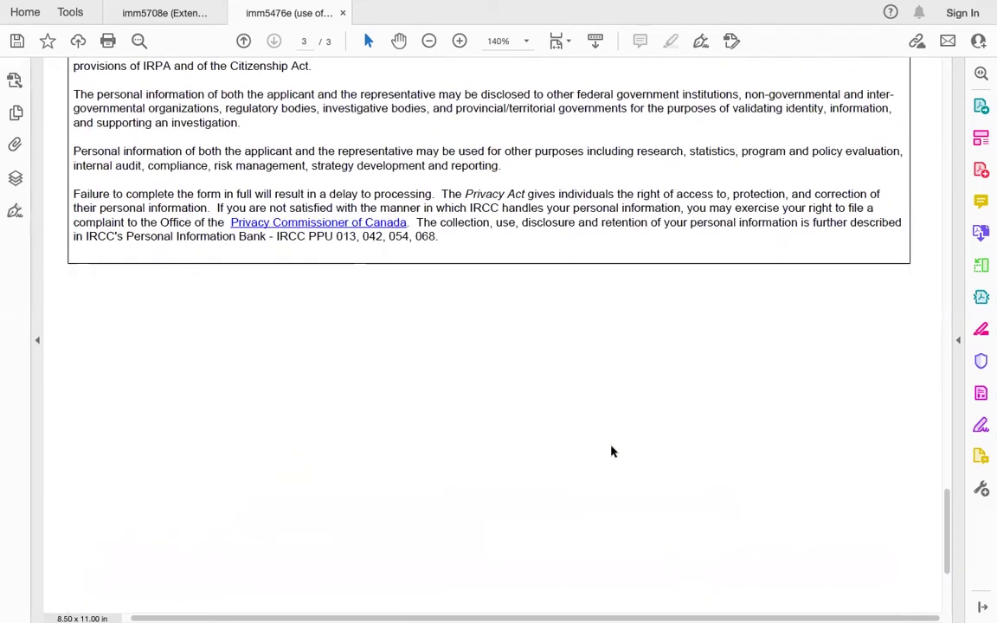
{"action": "scroll", "coordinate": [611, 451], "scroll_direction": "up", "scroll_amount": 20}
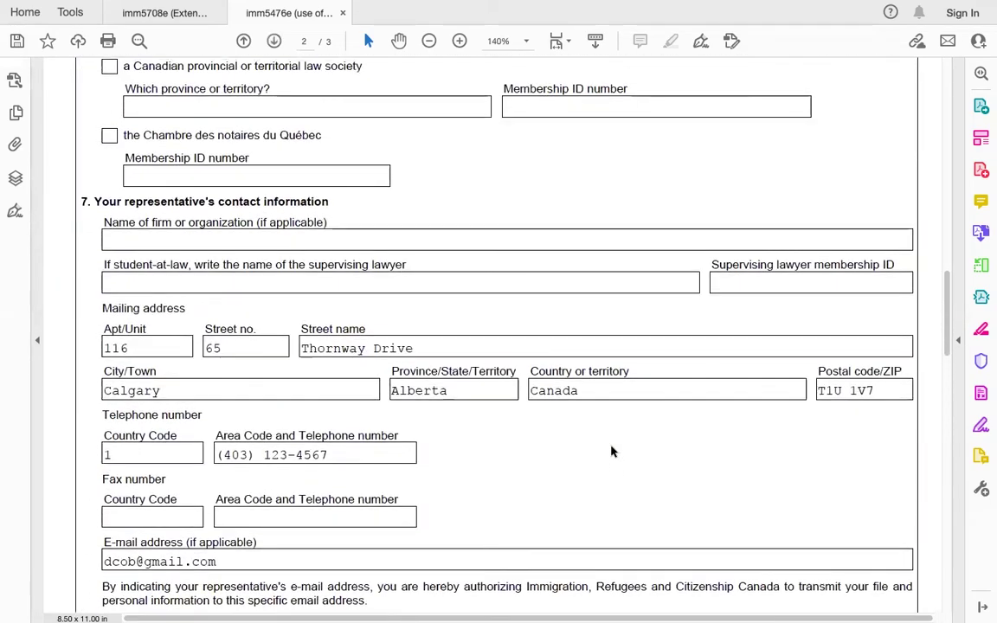
{"action": "scroll", "coordinate": [610, 451], "scroll_direction": "down", "scroll_amount": 2}
{"action": "scroll", "coordinate": [611, 450], "scroll_direction": "down", "scroll_amount": 3}
{"action": "scroll", "coordinate": [610, 445], "scroll_direction": "up", "scroll_amount": 4}
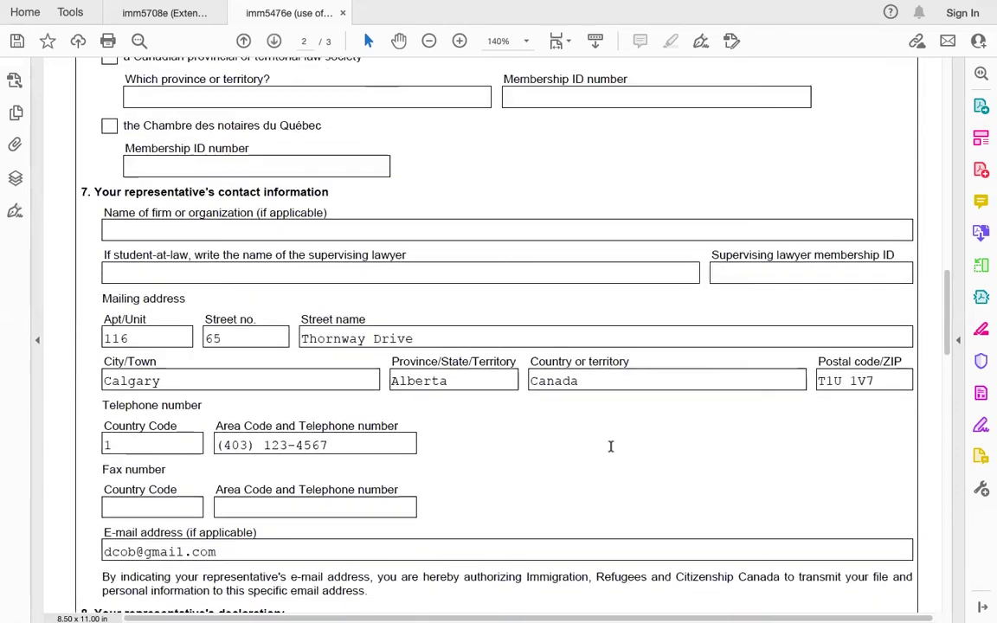
{"action": "scroll", "coordinate": [610, 445], "scroll_direction": "down", "scroll_amount": 5}
{"action": "scroll", "coordinate": [432, 449], "scroll_direction": "down", "scroll_amount": 10}
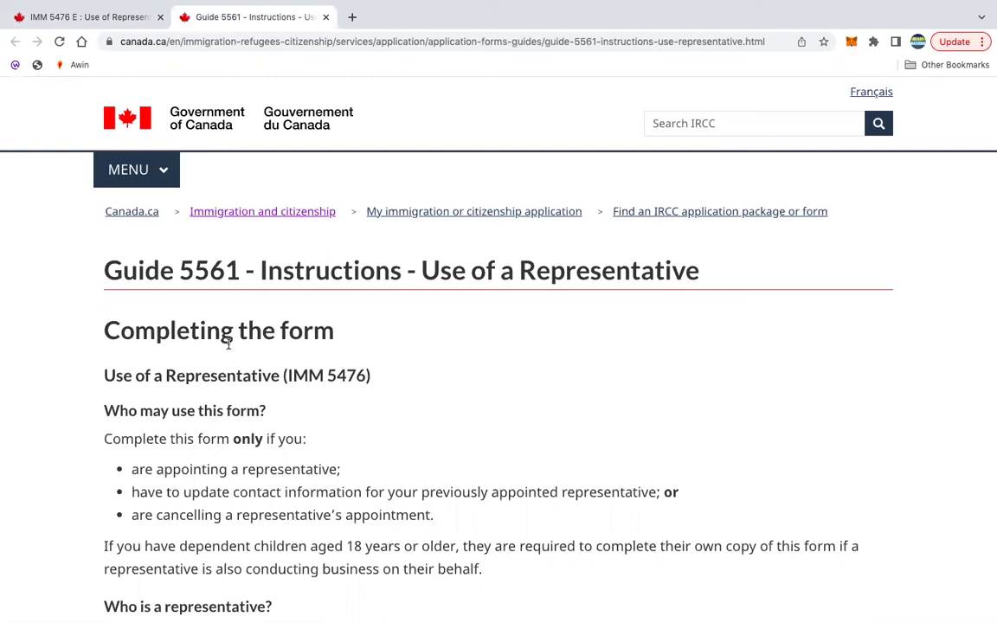
Switch to Guide 5561 in the browser and read who may use the form, who counts as a representative and the appointing and cancelling instructions
{"action": "scroll", "coordinate": [414, 366], "scroll_direction": "down", "scroll_amount": 5}
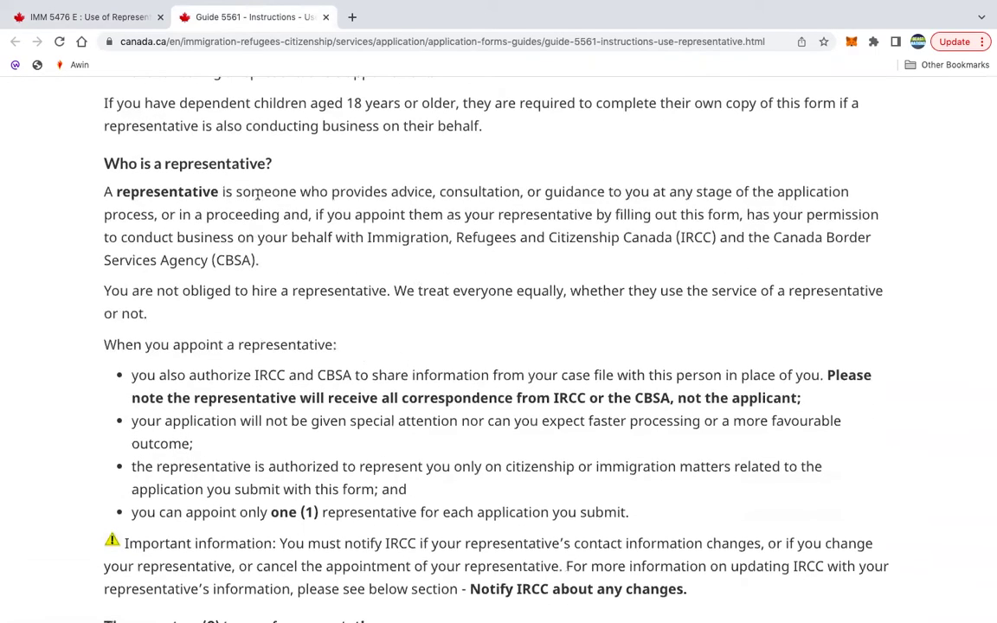
{"action": "left_click_drag", "start_coordinate": [273, 164], "coordinate": [102, 164]}
{"action": "scroll", "coordinate": [527, 424], "scroll_direction": "down", "scroll_amount": 1}
{"action": "scroll", "coordinate": [527, 424], "scroll_direction": "down", "scroll_amount": 10}
{"action": "scroll", "coordinate": [527, 429], "scroll_direction": "down", "scroll_amount": 5}
{"action": "scroll", "coordinate": [527, 424], "scroll_direction": "up", "scroll_amount": 2}
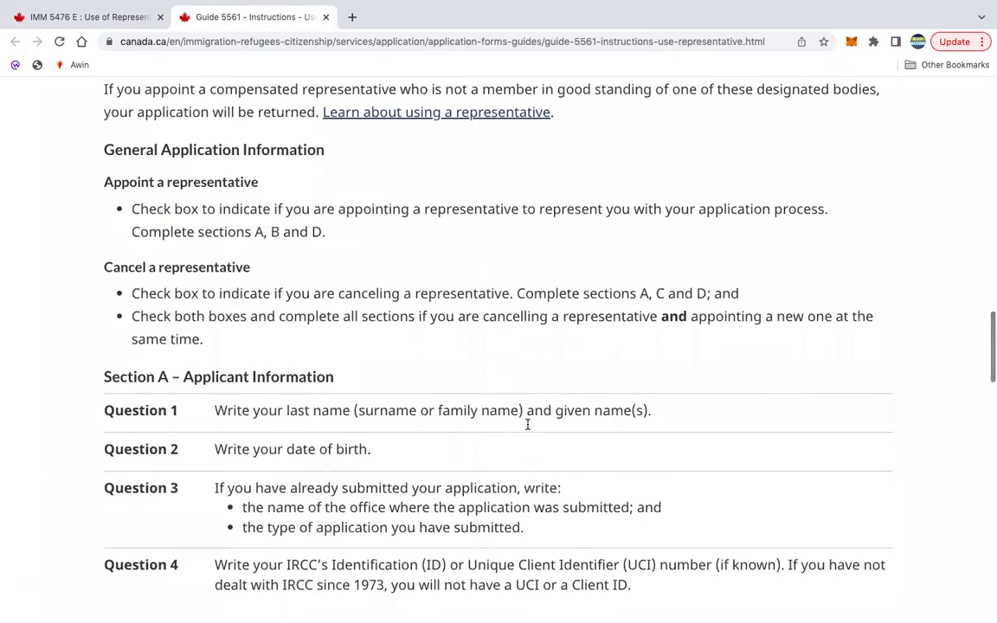
Review the guide's Section A questions and highlight the Section B heading together with the Question 5 instructions on the representative's full name
{"action": "scroll", "coordinate": [527, 424], "scroll_direction": "down", "scroll_amount": 7}
{"action": "scroll", "coordinate": [528, 437], "scroll_direction": "up", "scroll_amount": 1}
{"action": "scroll", "coordinate": [528, 441], "scroll_direction": "up", "scroll_amount": 6}
{"action": "scroll", "coordinate": [527, 441], "scroll_direction": "down", "scroll_amount": 1}
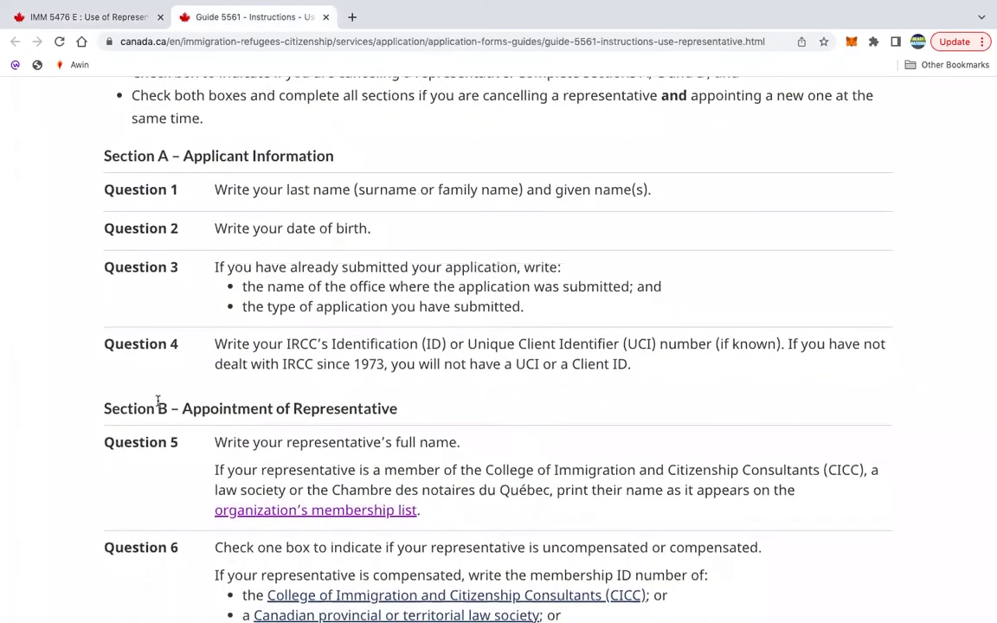
{"action": "scroll", "coordinate": [98, 400], "scroll_direction": "down", "scroll_amount": 1}
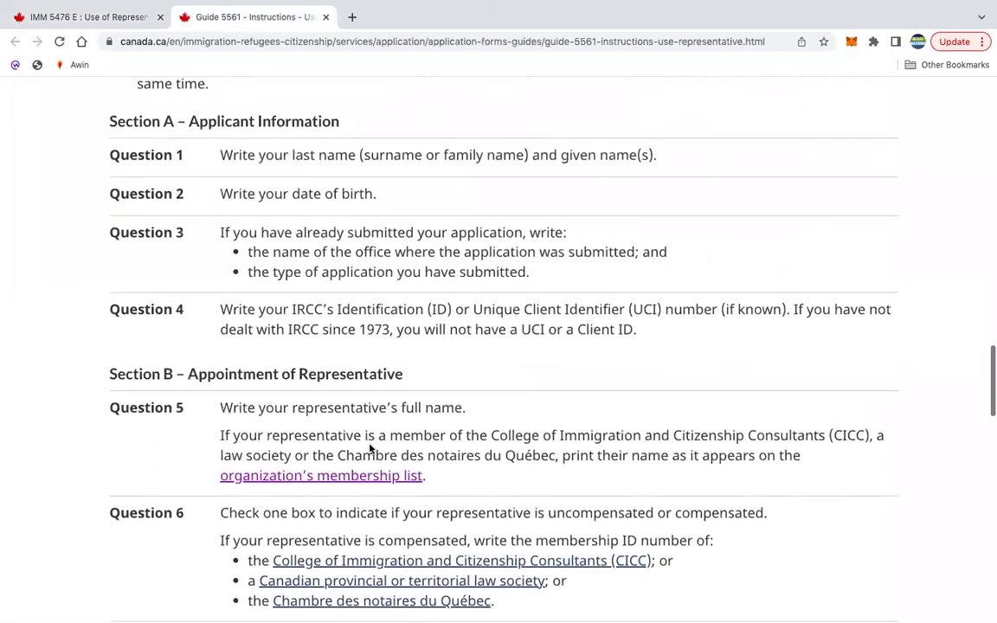
{"action": "left_click_drag", "start_coordinate": [450, 478], "coordinate": [125, 346]}
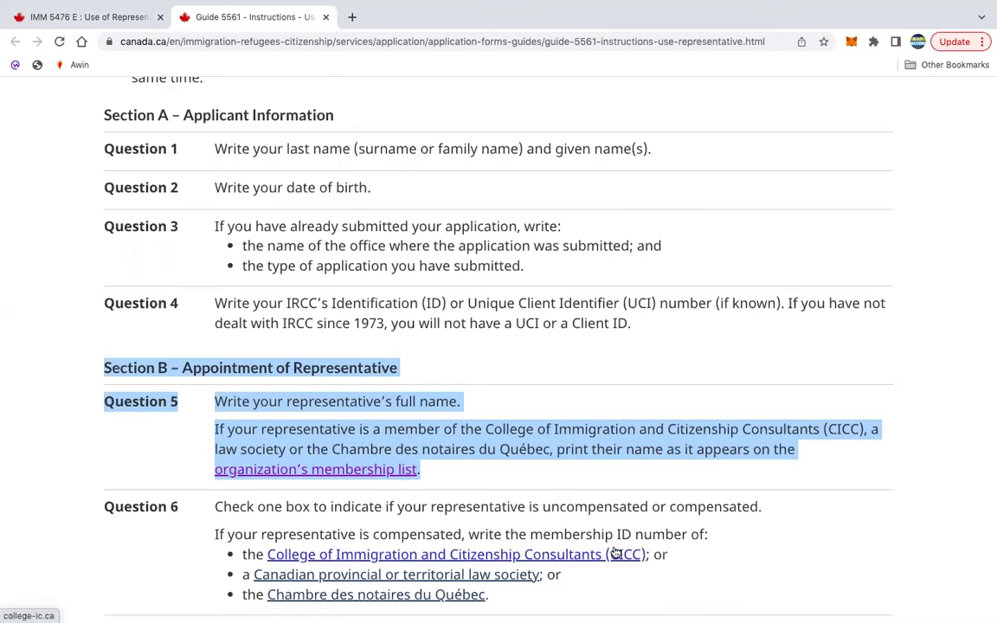
Read the guide's instructions from Question 6 through Section D, then highlight the web form upload option for already submitted paper applications
{"action": "scroll", "coordinate": [615, 547], "scroll_direction": "down", "scroll_amount": 3}
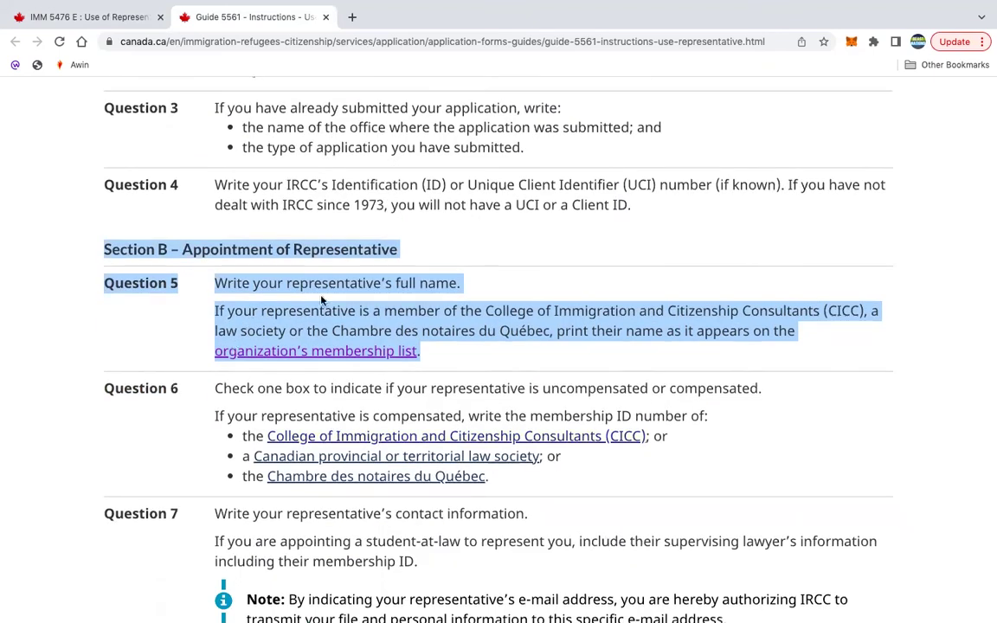
{"action": "scroll", "coordinate": [541, 482], "scroll_direction": "down", "scroll_amount": 4}
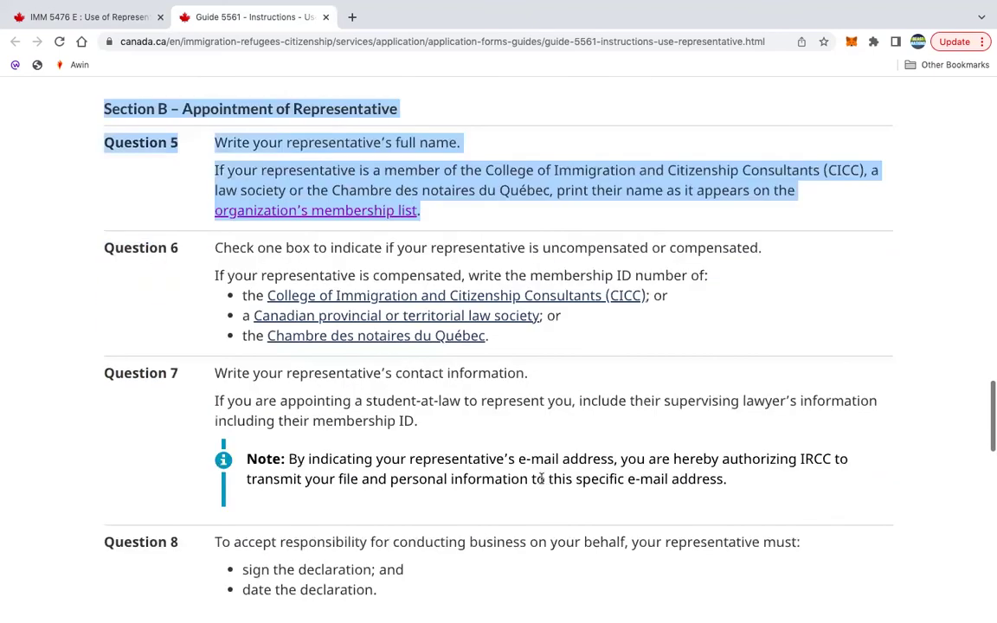
{"action": "scroll", "coordinate": [542, 482], "scroll_direction": "down", "scroll_amount": 17}
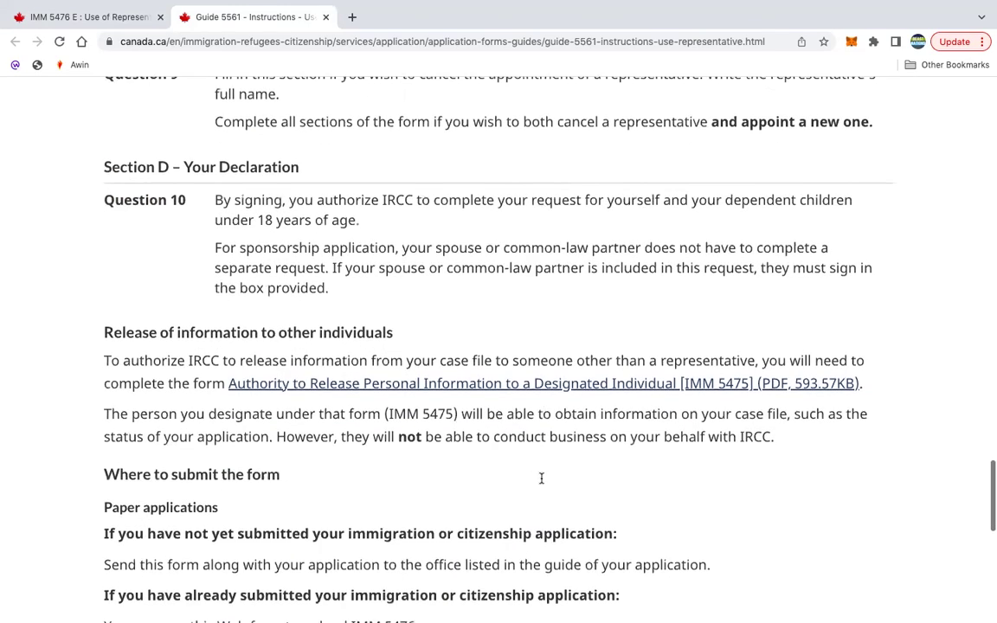
{"action": "scroll", "coordinate": [542, 482], "scroll_direction": "down", "scroll_amount": 8}
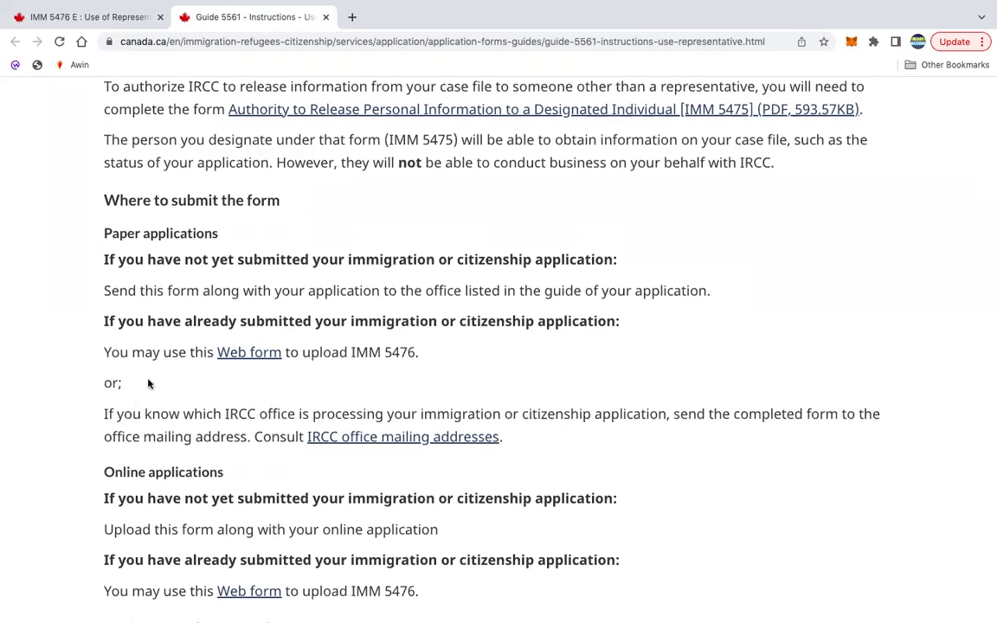
{"action": "left_click_drag", "start_coordinate": [142, 362], "coordinate": [101, 318]}
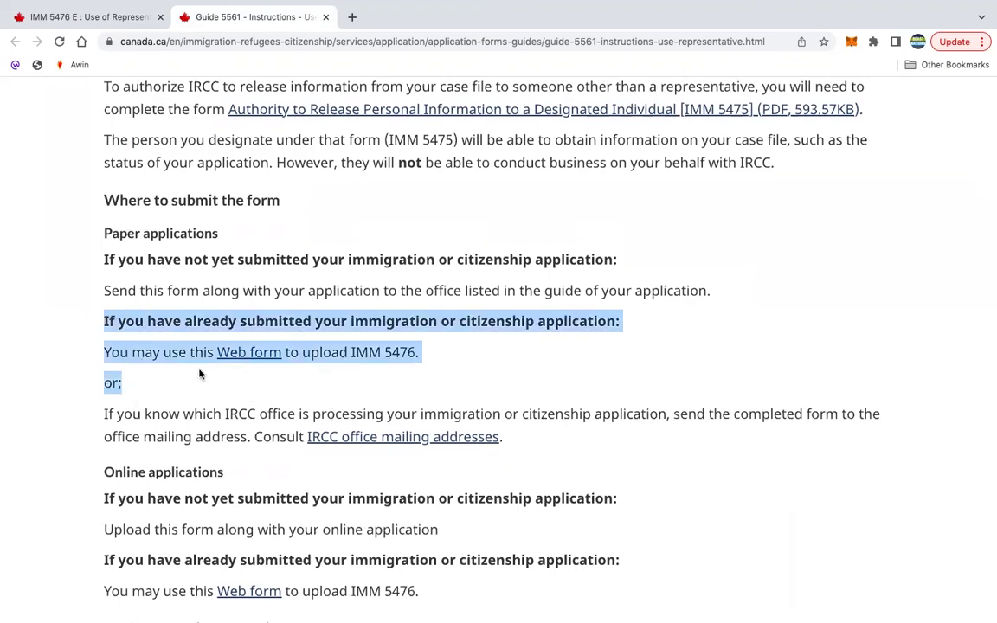